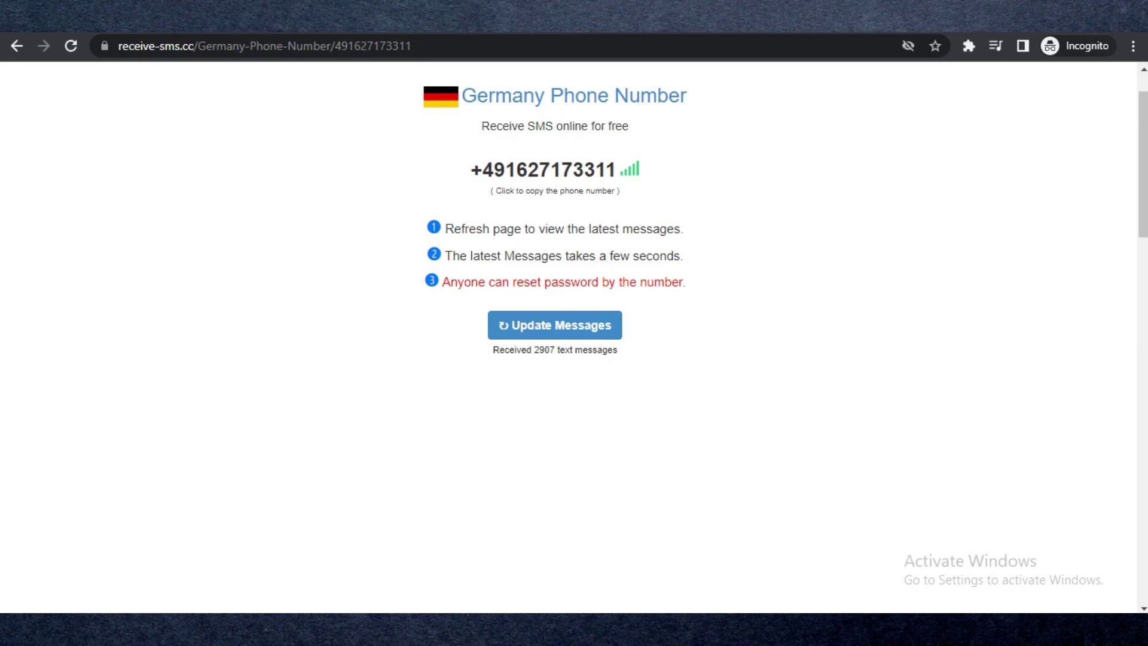
pyautogui.scroll(1, 575, 359)
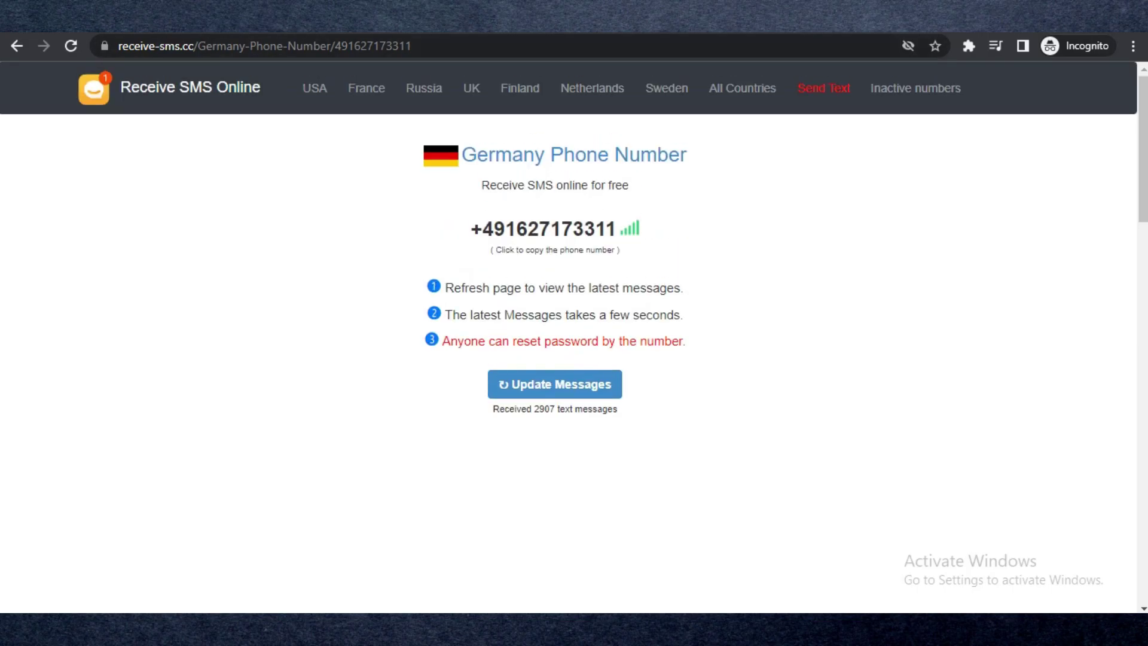
pyautogui.click(543, 229)
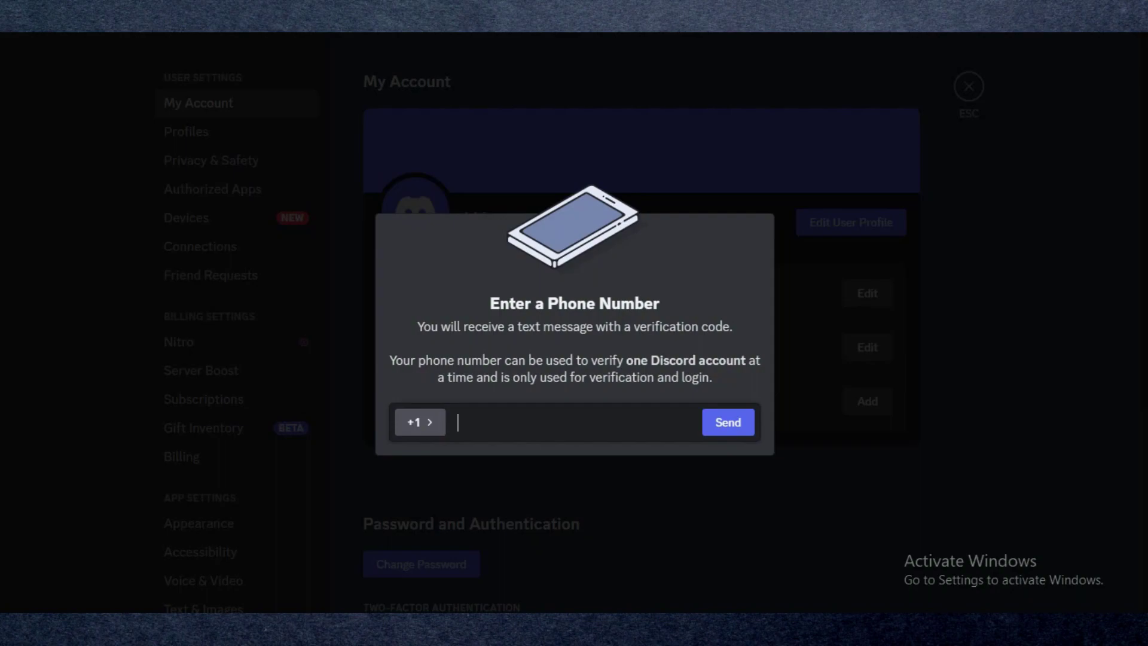
# Submit the pasted German number with the Germany country code and duplicate prefix removed
pyautogui.hotkey('ctrl', 'v')
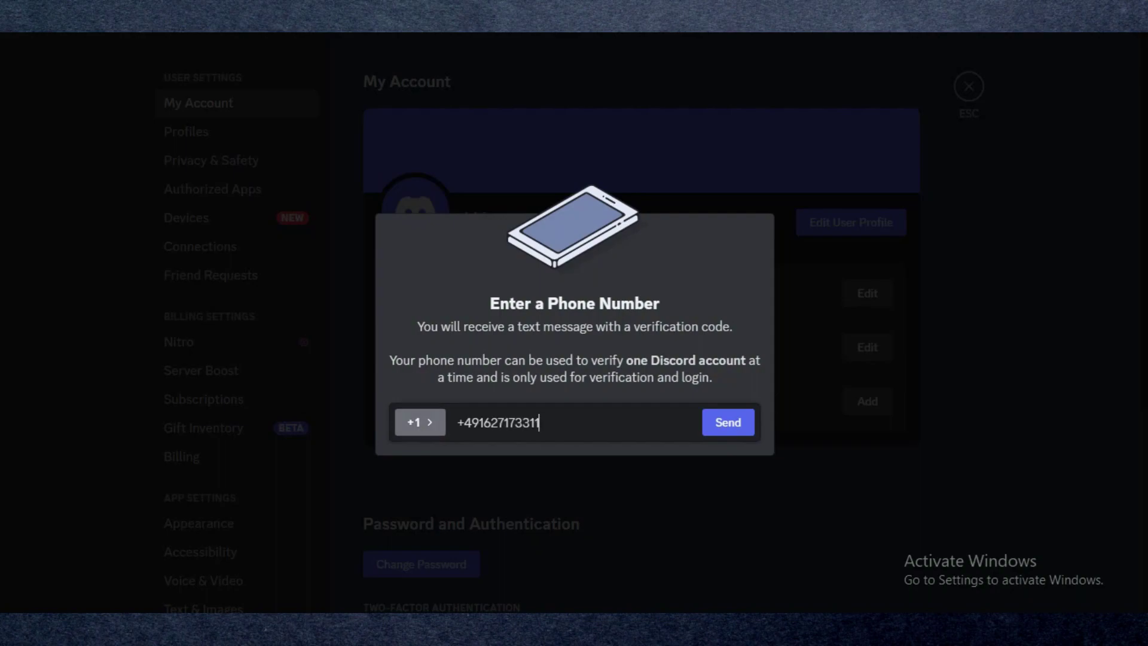
pyautogui.click(420, 421)
pyautogui.write('germa')
pyautogui.press('Return')
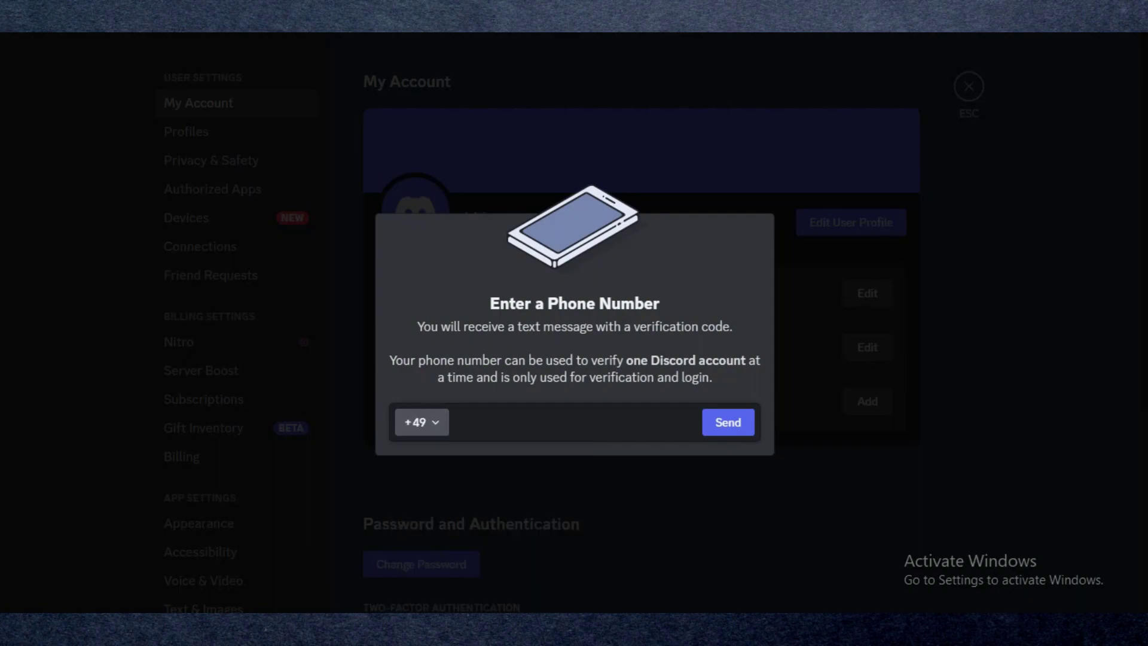
pyautogui.press('BackSpace')
pyautogui.press('BackSpace')
pyautogui.press('BackSpace')
pyautogui.press('Return')
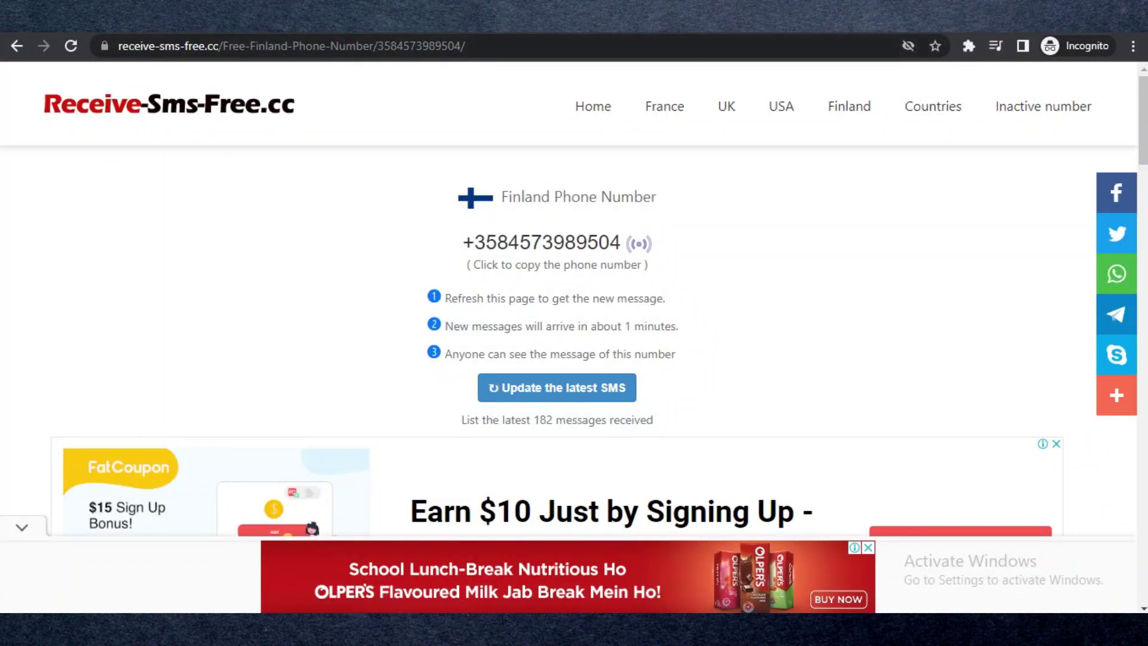
pyautogui.scroll(-1, 568, 304)
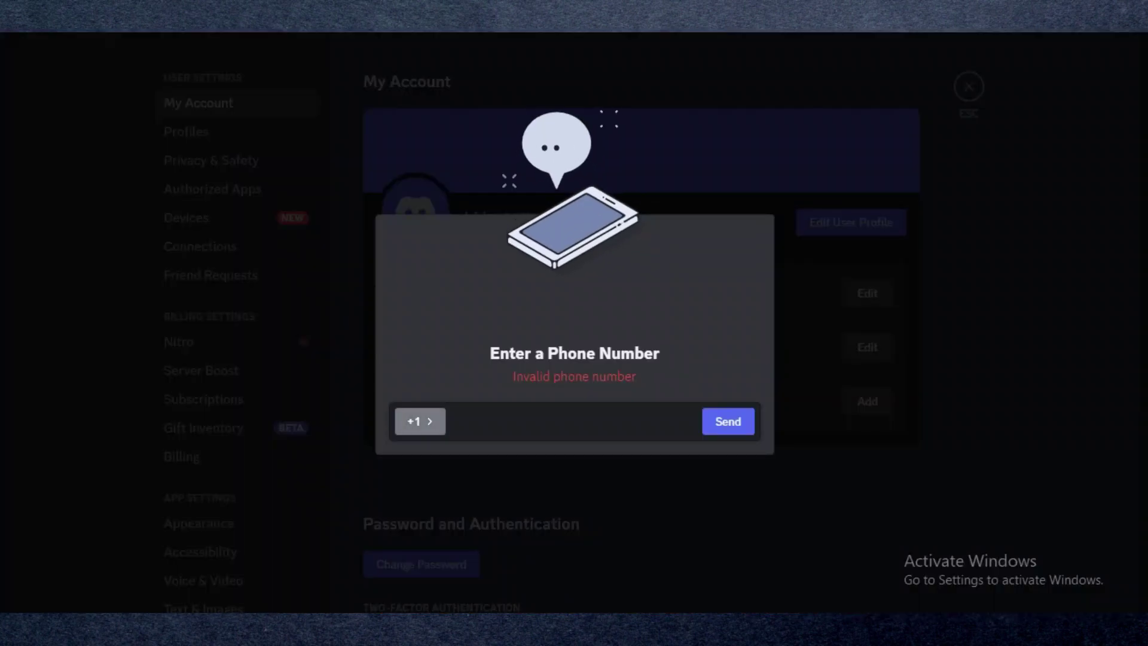
# Switch the country code to Finland +358 and copy the Finnish free number
pyautogui.click(420, 420)
pyautogui.write('finla')
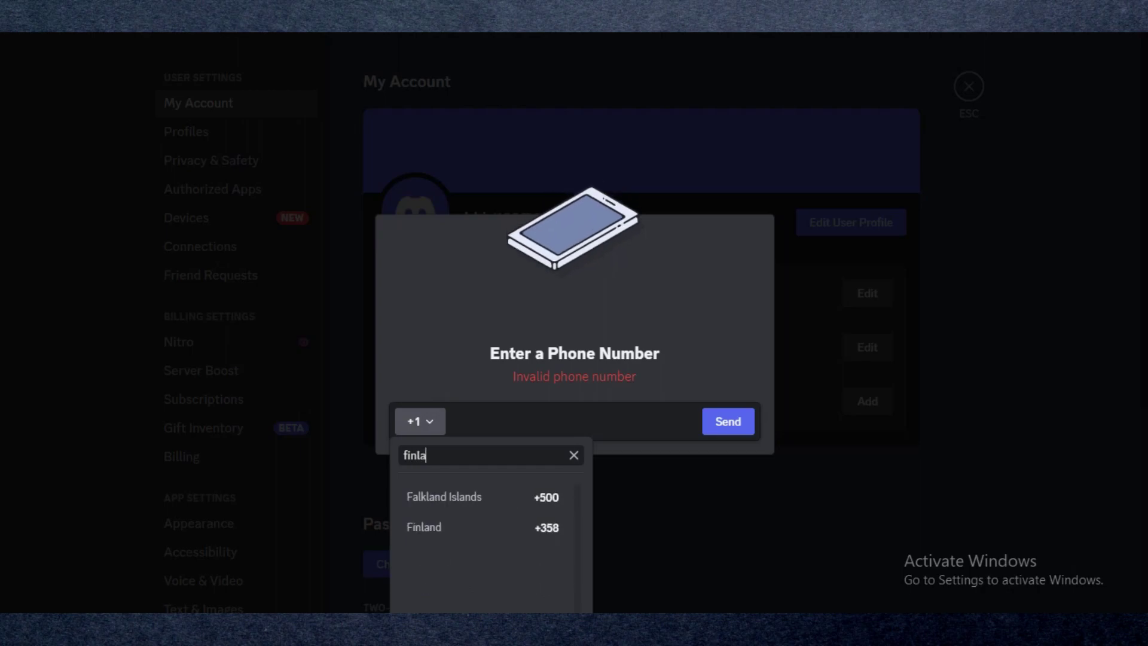
pyautogui.click(423, 527)
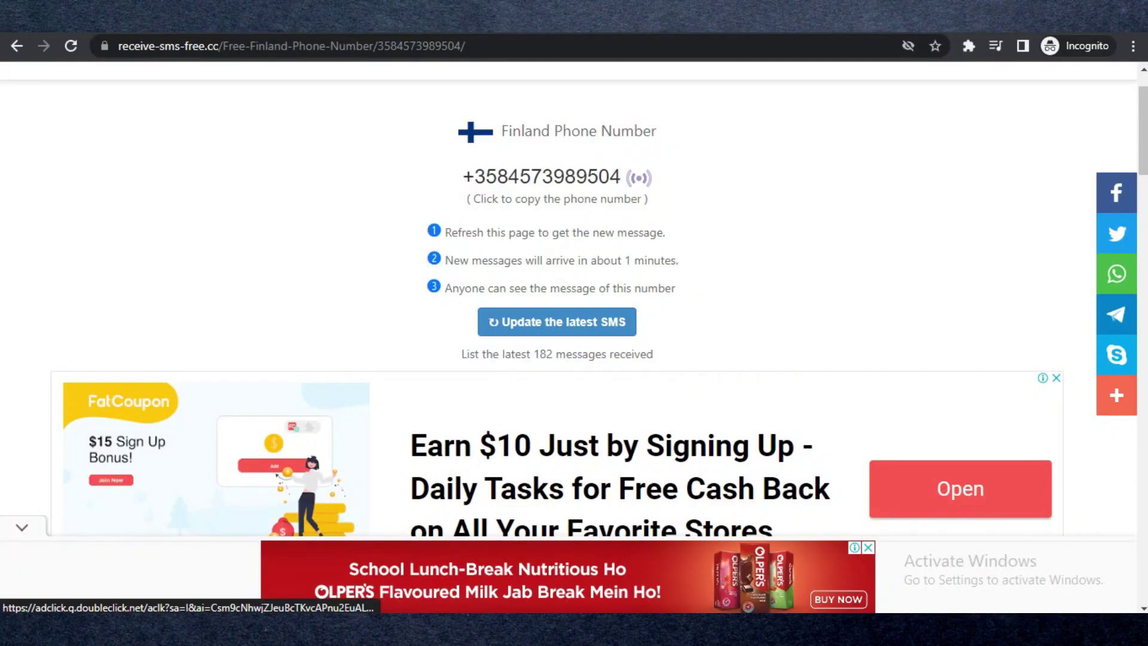
pyautogui.moveTo(507, 177); pyautogui.dragTo(621, 176)
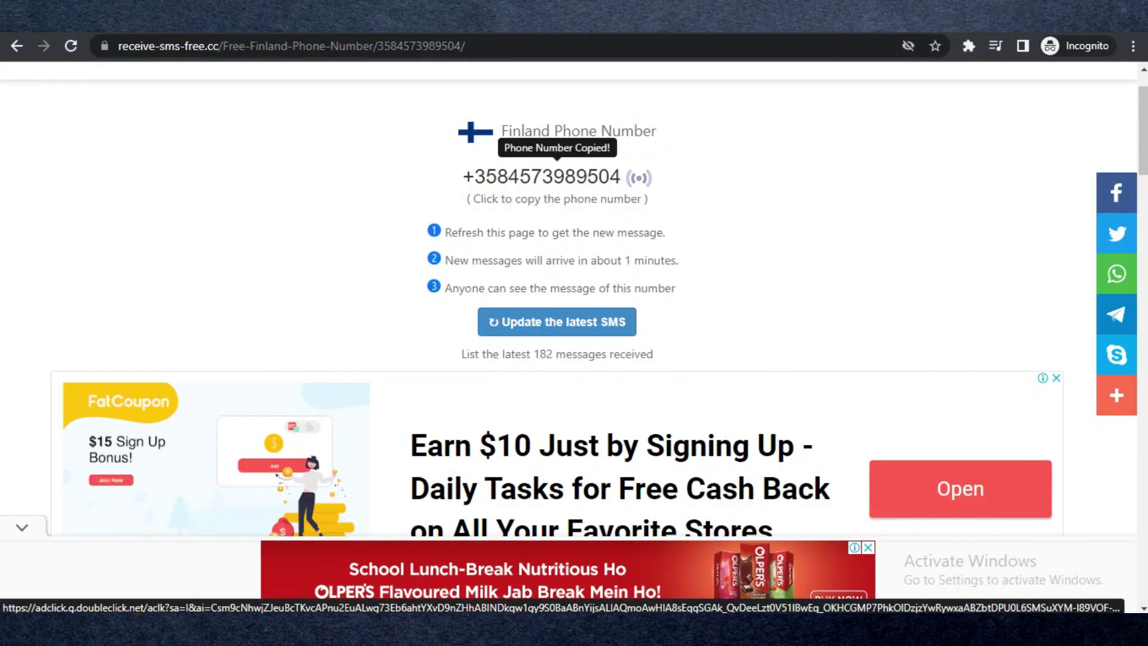
pyautogui.moveTo(507, 177); pyautogui.dragTo(621, 177)
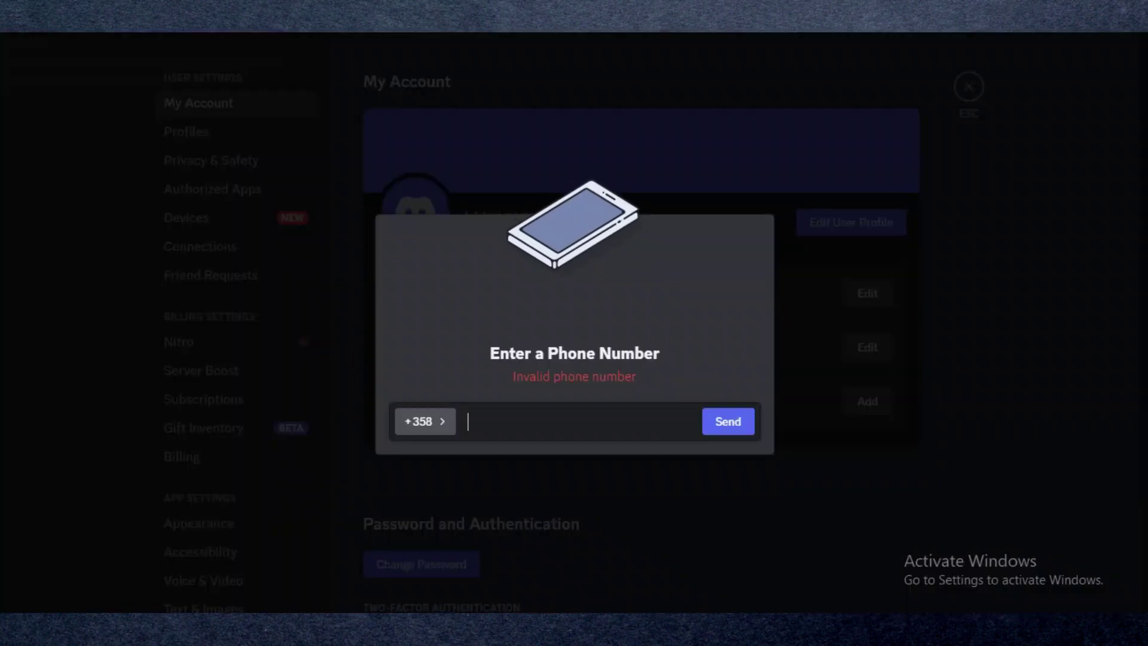
# Submit the pasted Finnish number with its +358 prefix removed
pyautogui.hotkey('ctrl', 'v')
pyautogui.press('BackSpace')
pyautogui.press('BackSpace')
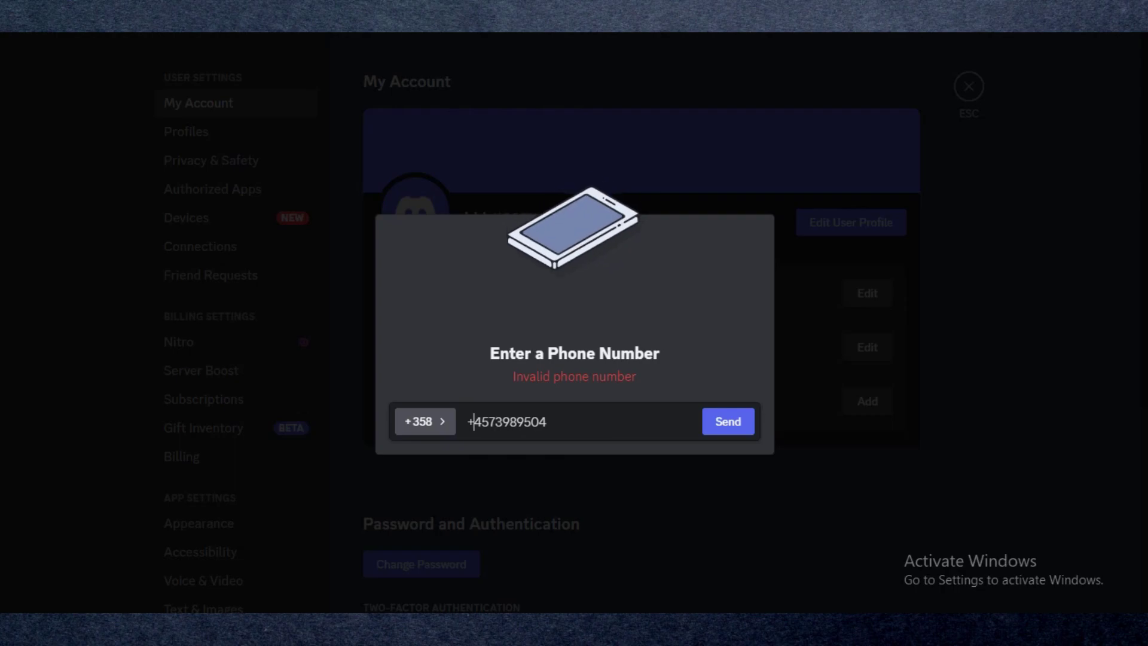
pyautogui.press('BackSpace')
pyautogui.press('BackSpace')
pyautogui.press('Return')
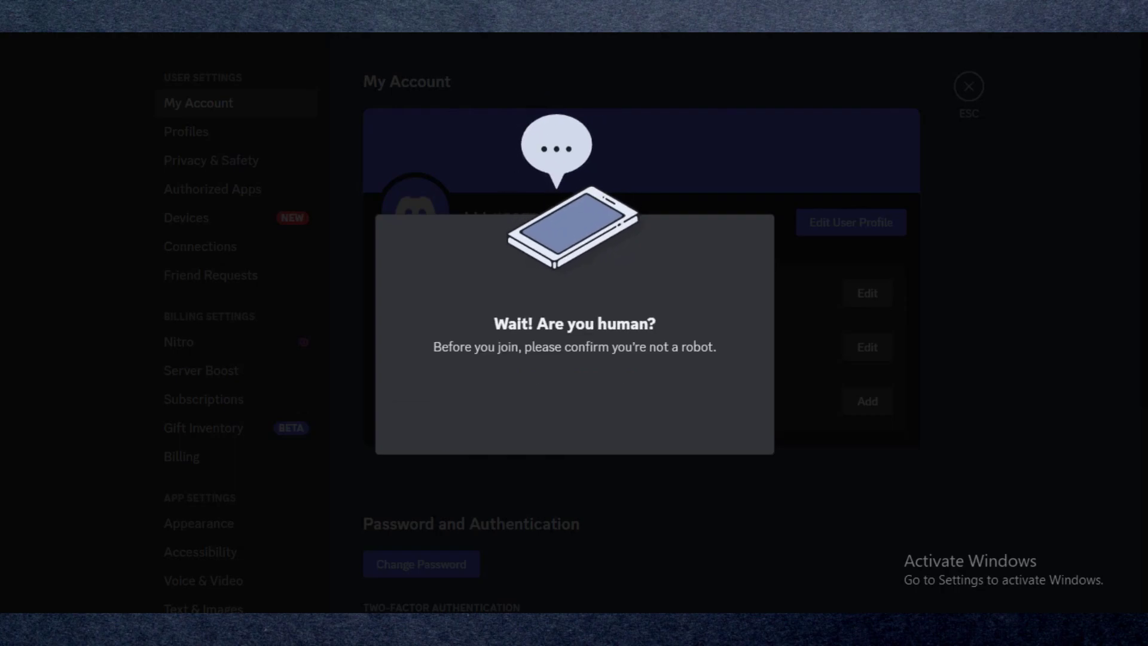
pyautogui.click(474, 404)
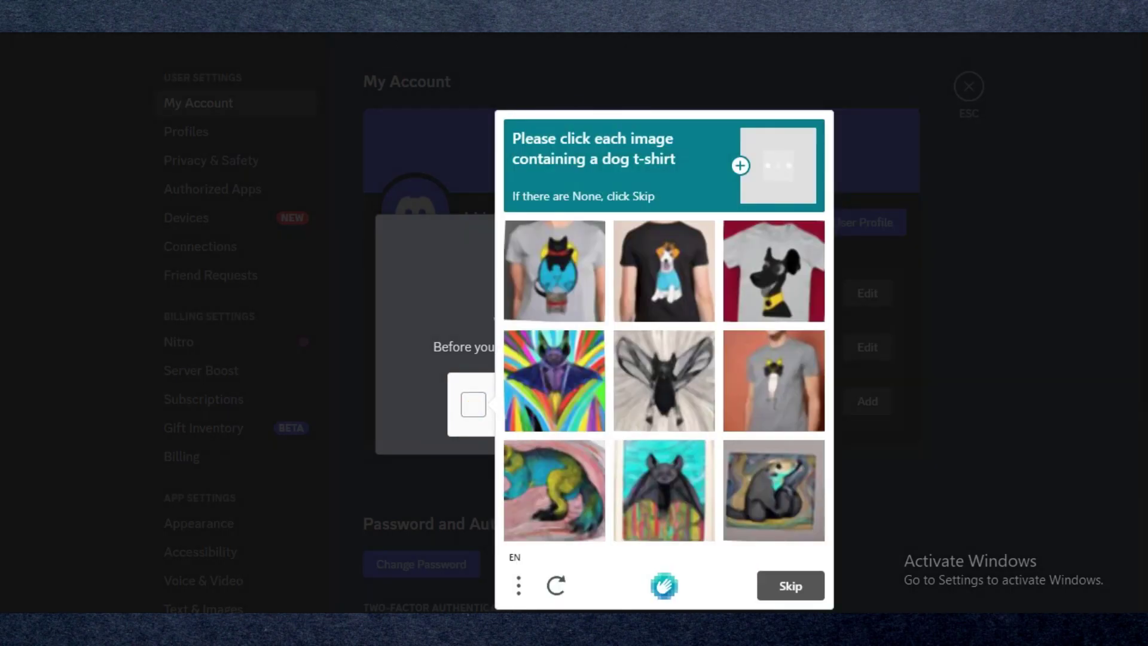
pyautogui.click(664, 272)
pyautogui.click(772, 271)
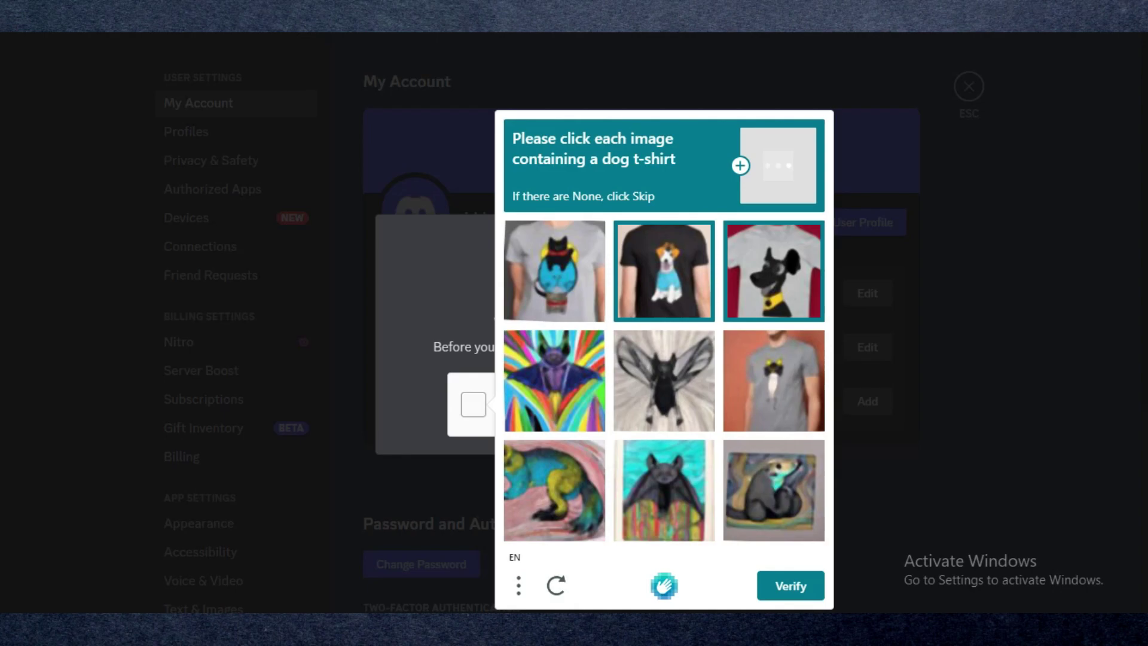
pyautogui.click(791, 585)
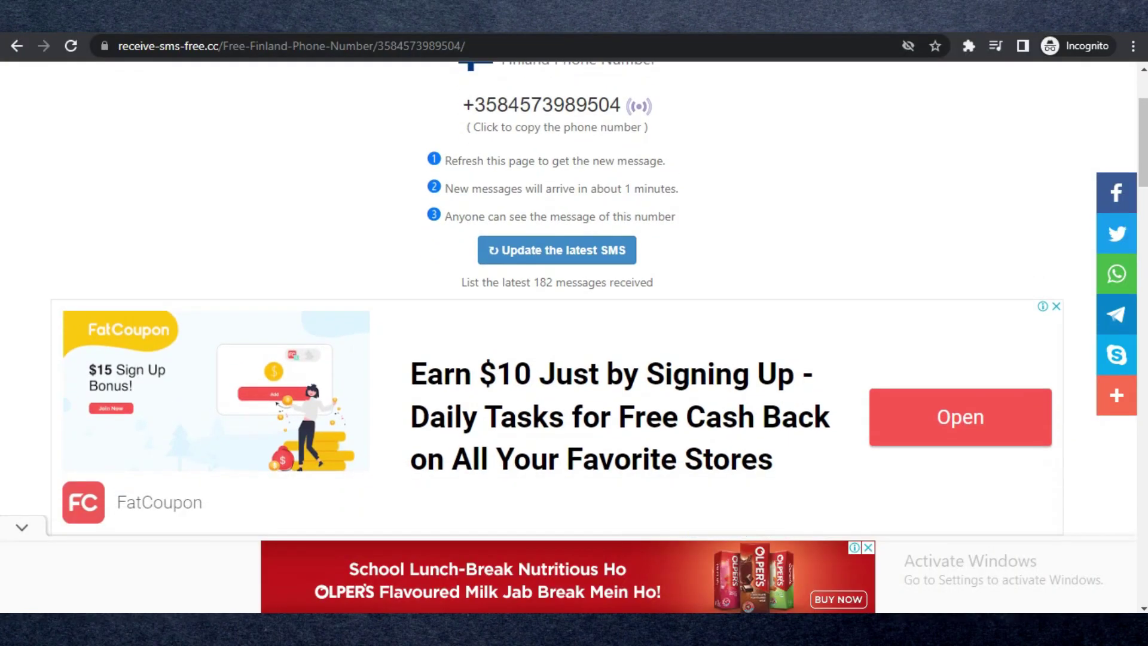
pyautogui.click(556, 250)
pyautogui.scroll(-4, 557, 250)
pyautogui.moveTo(578, 331); pyautogui.dragTo(619, 331)
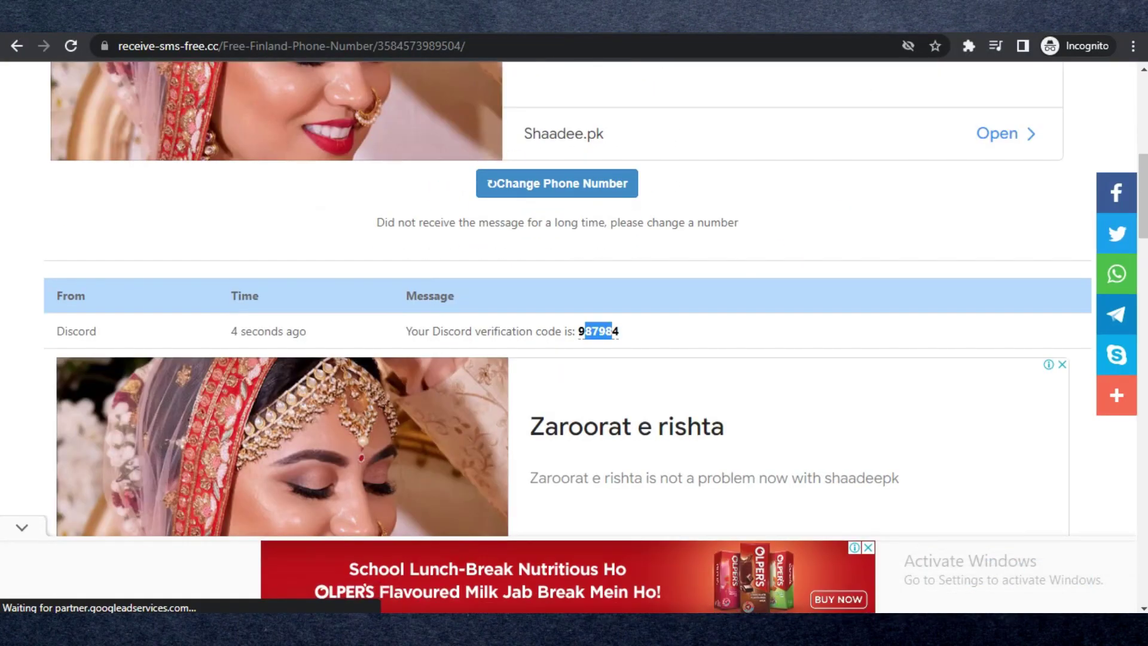
pyautogui.click(617, 331)
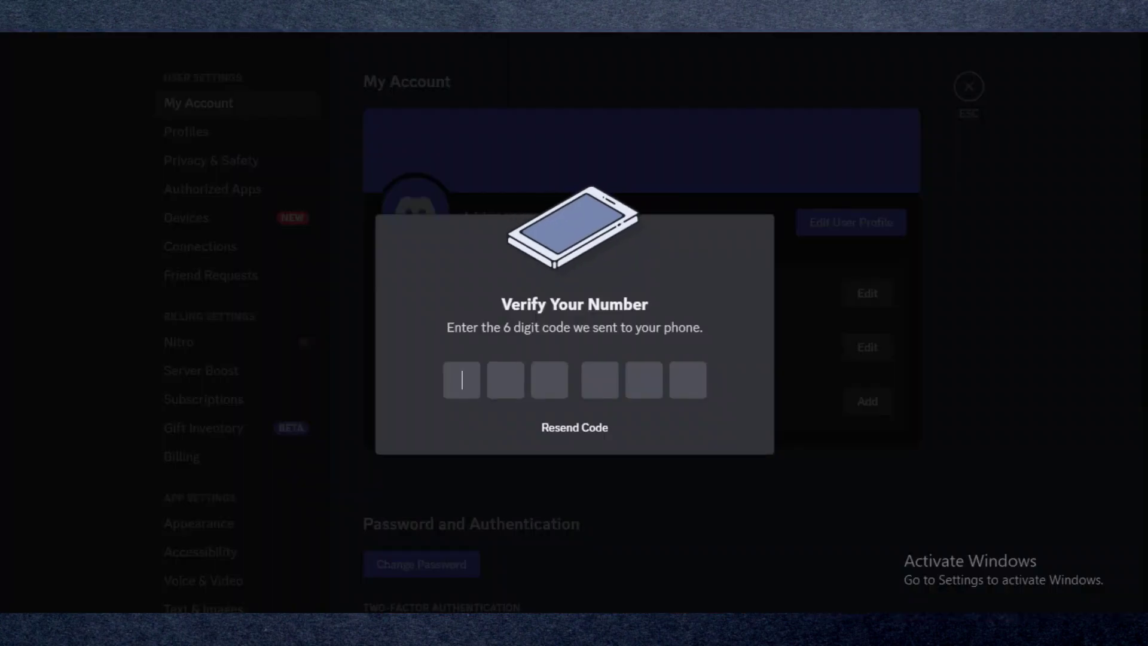